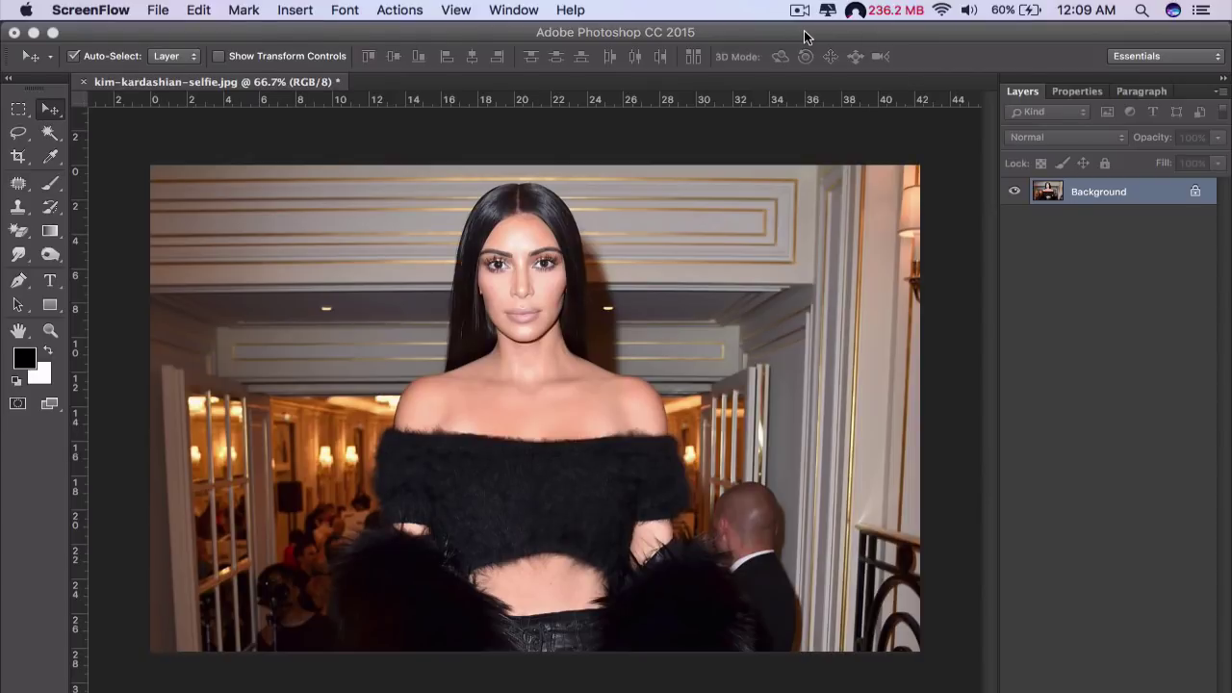
Bring Photoshop to the front with the selfie JPEG open at 66.7% on its Background layer
{"action": "left_click", "coordinate": [1053, 192]}
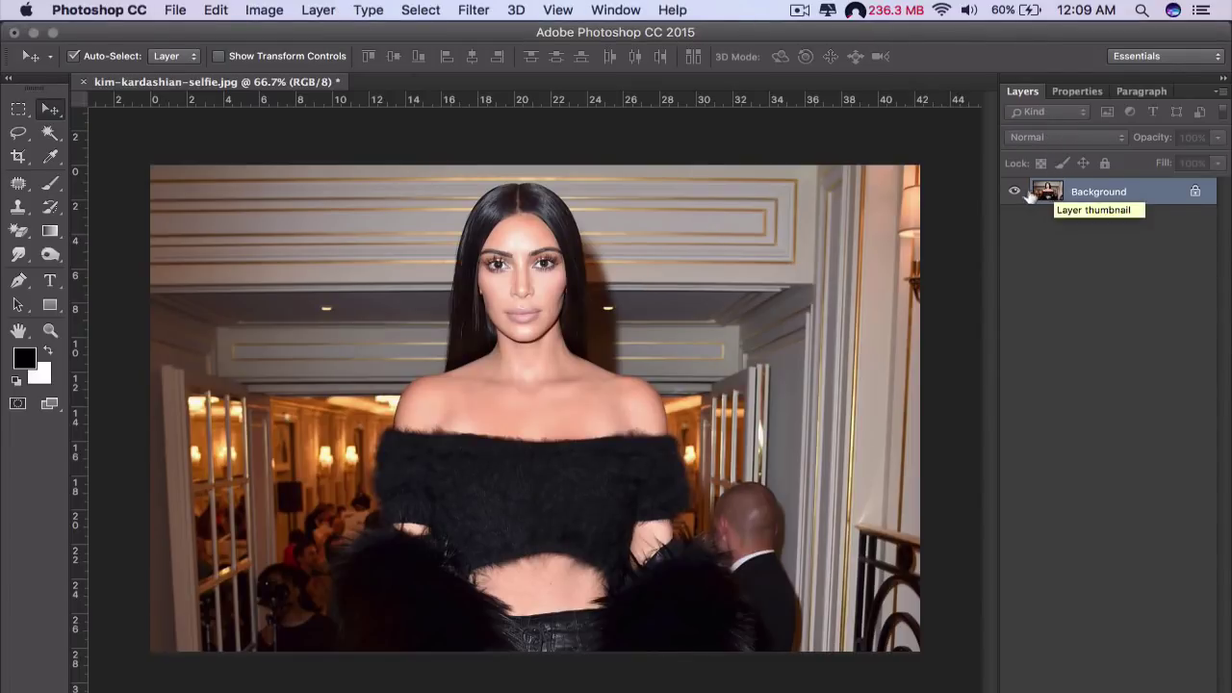
Convert the Background layer into a smart object named Layer 0
{"action": "left_click", "coordinate": [311, 9]}
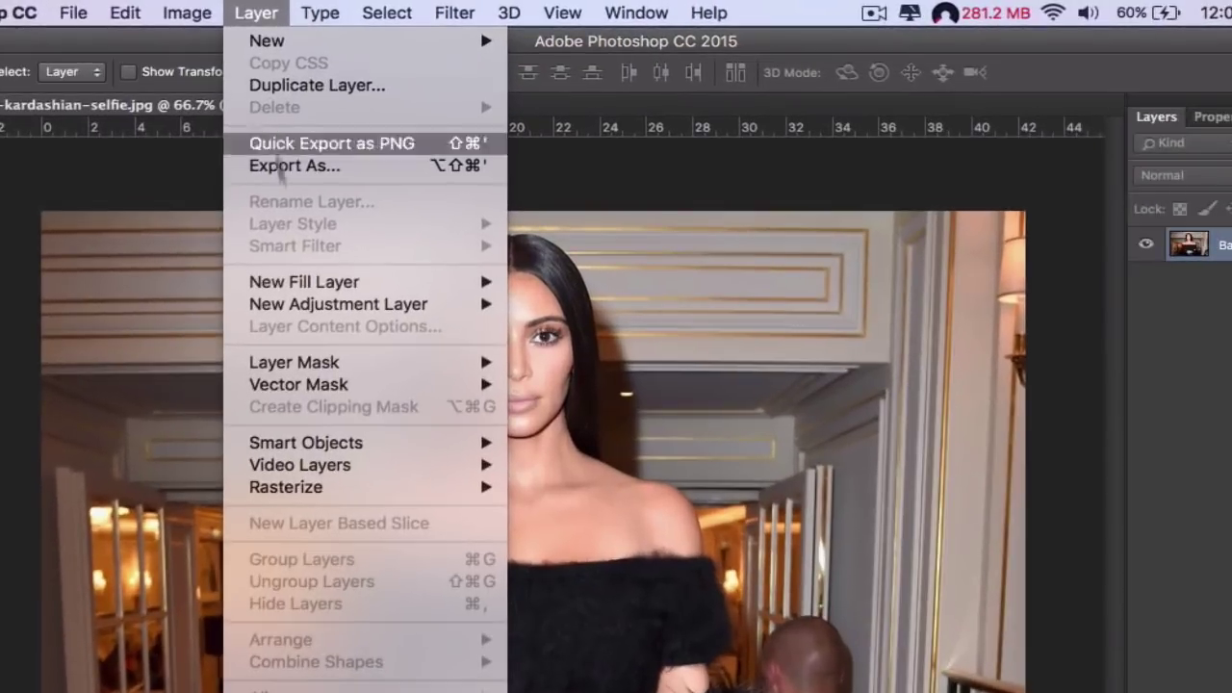
{"action": "mouse_move", "coordinate": [339, 442]}
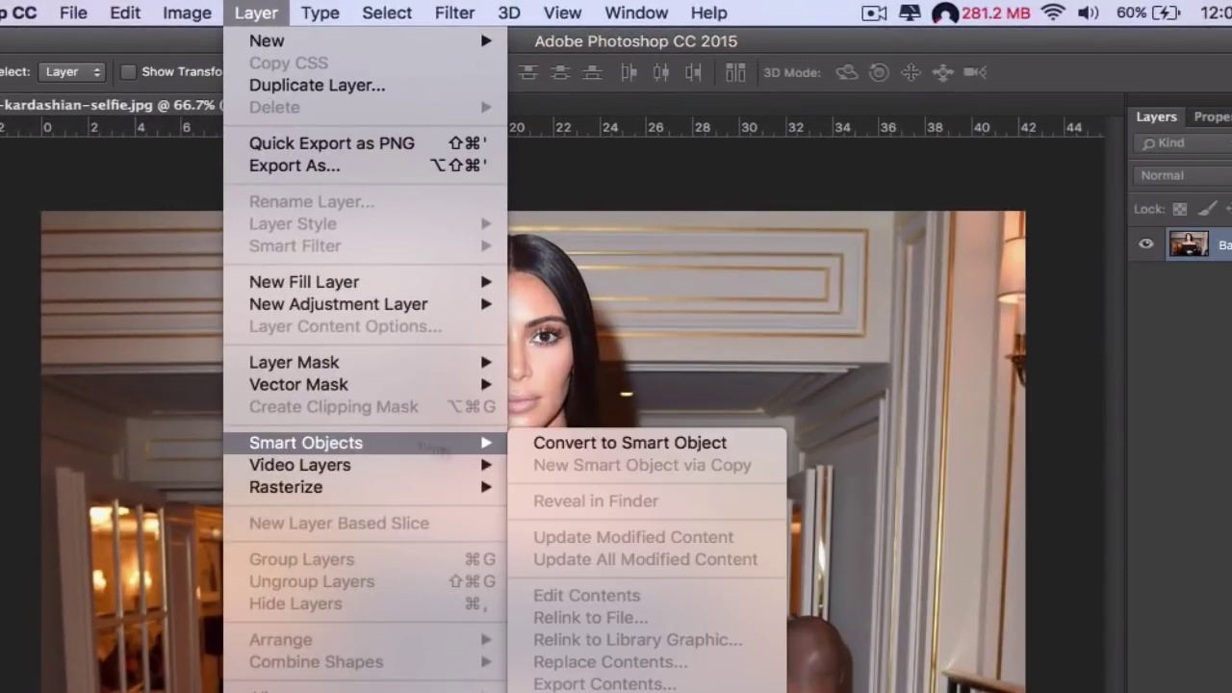
{"action": "left_click", "coordinate": [548, 448]}
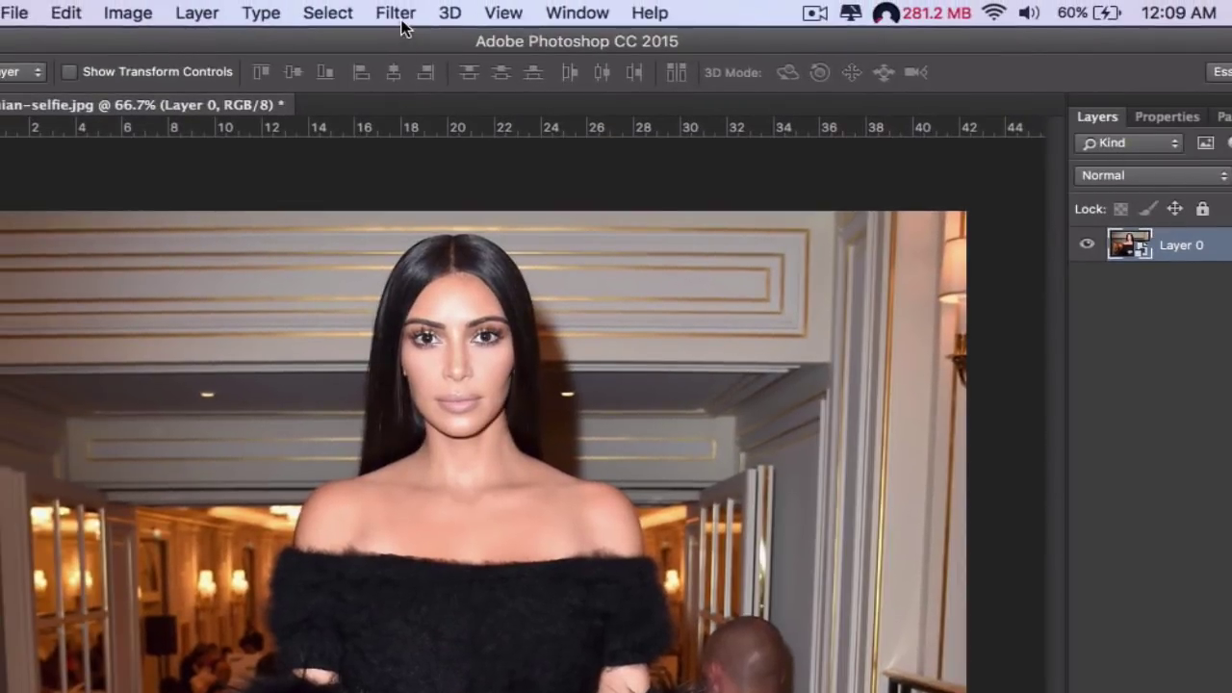
Apply a 3.0-pixel Gaussian Blur smart filter and zoom in to check the face
{"action": "left_click", "coordinate": [399, 16]}
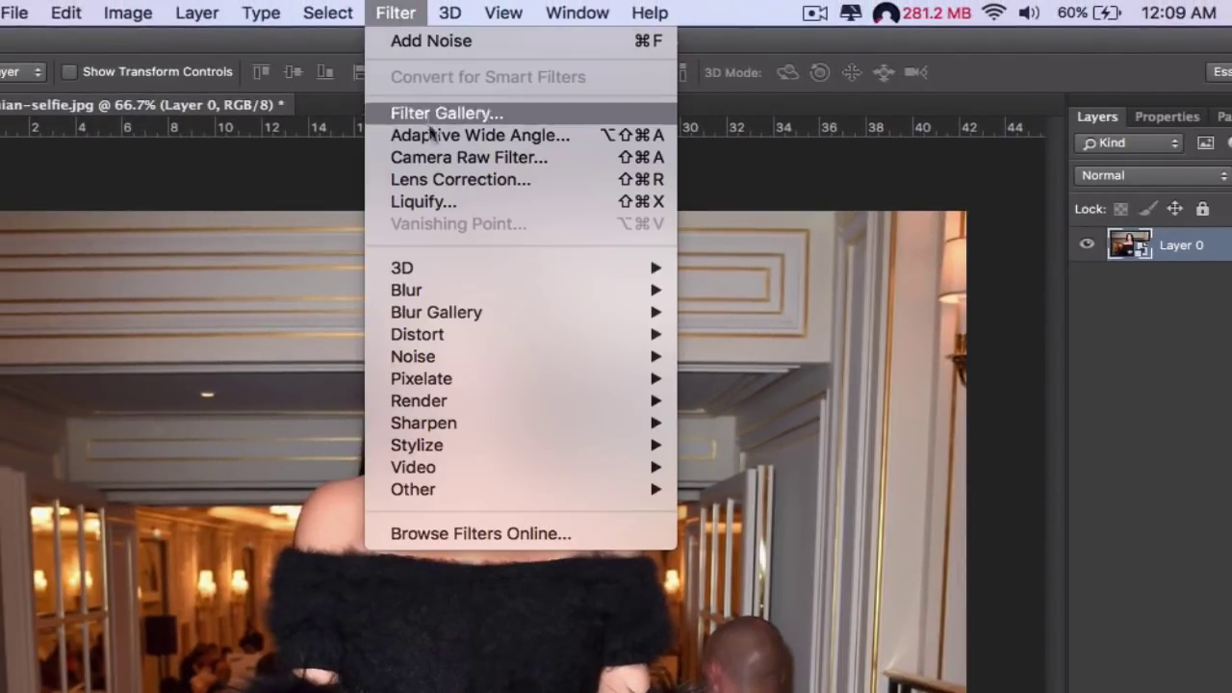
{"action": "mouse_move", "coordinate": [499, 292]}
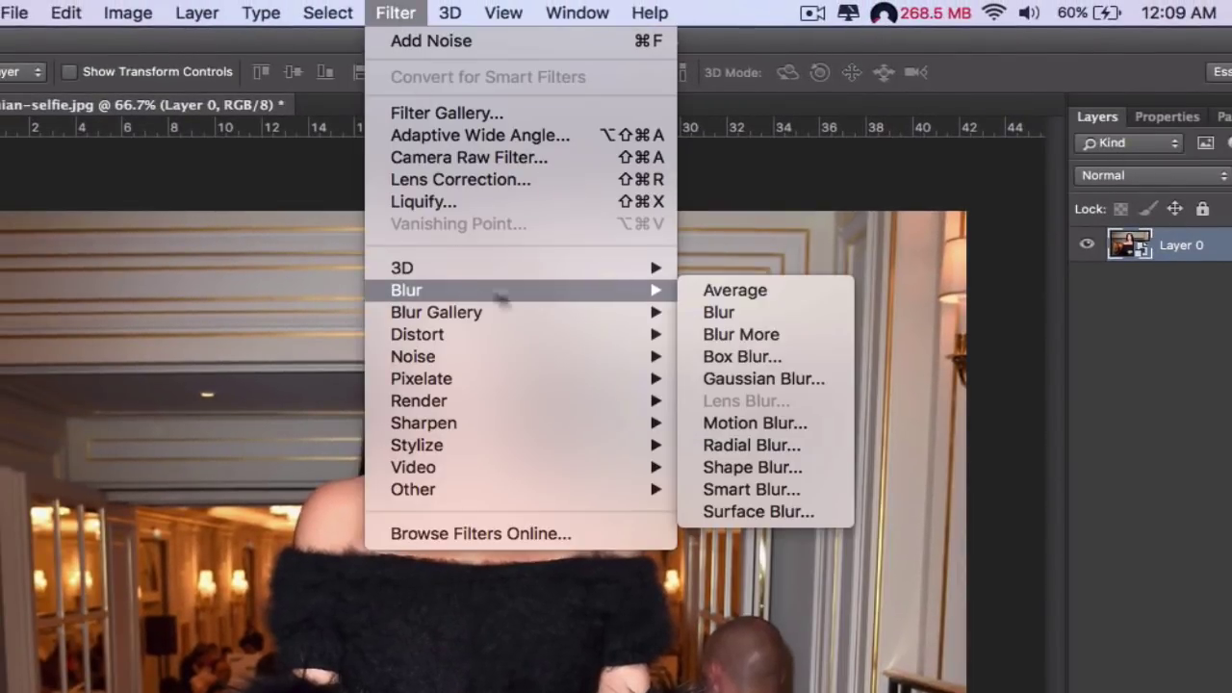
{"action": "left_click", "coordinate": [787, 374]}
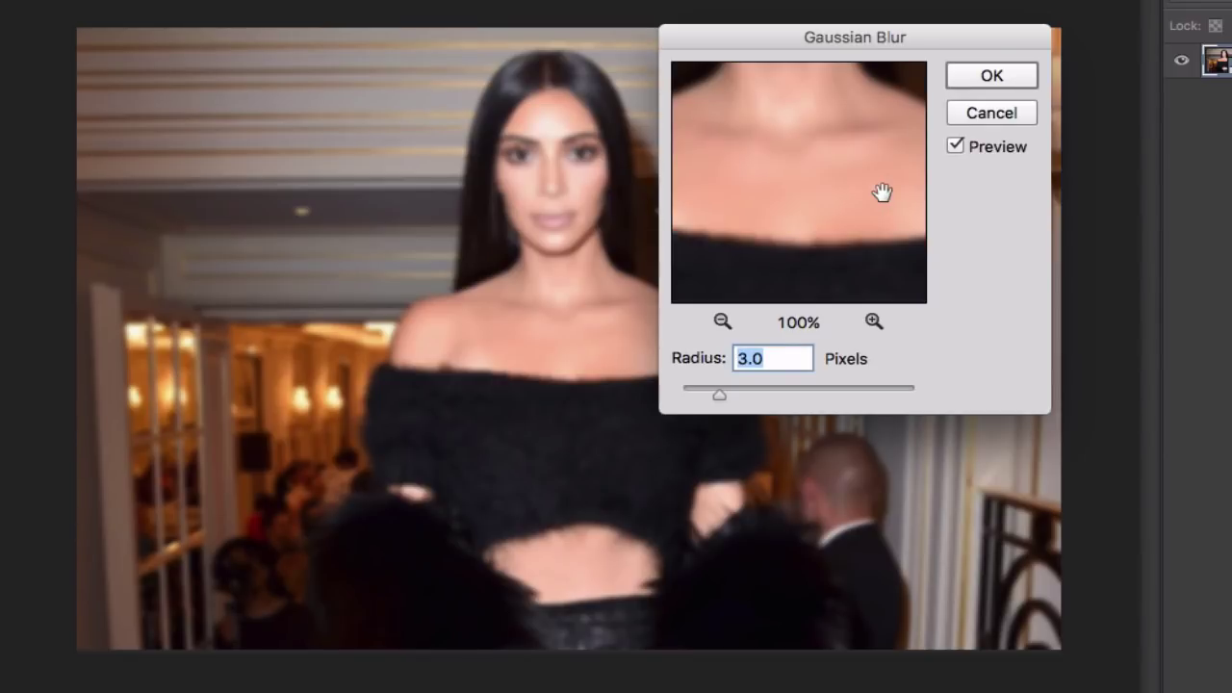
{"action": "left_click", "coordinate": [974, 77]}
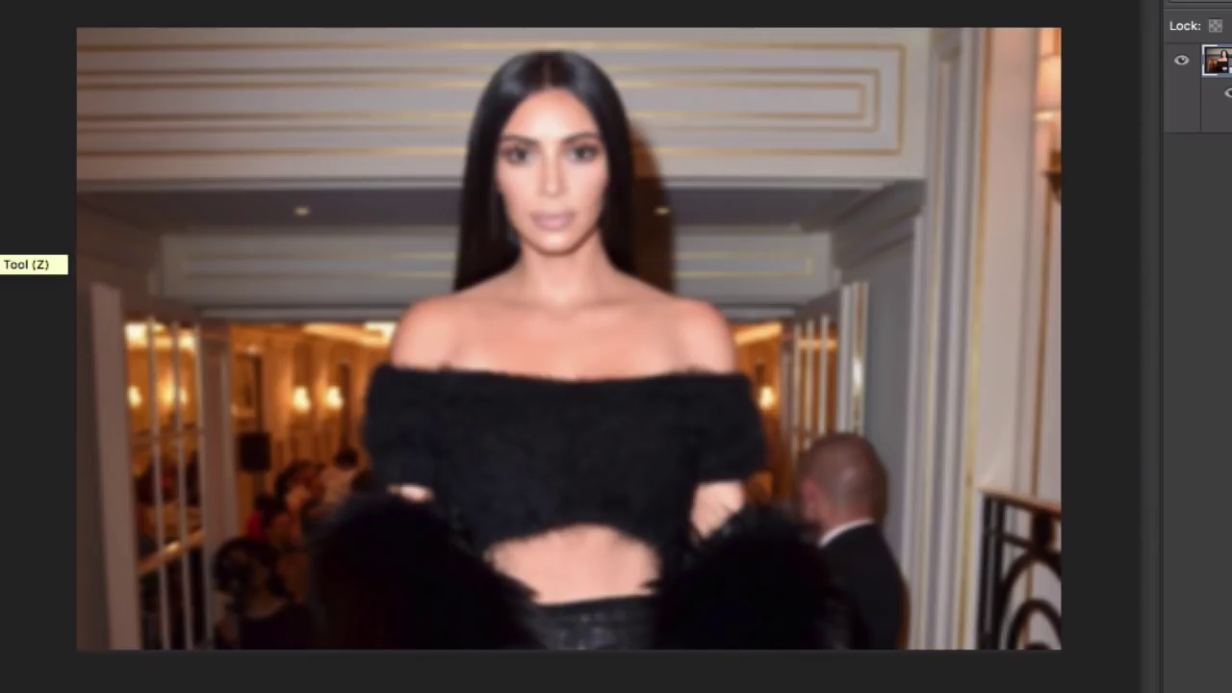
{"action": "left_click", "coordinate": [555, 240]}
{"action": "scroll", "coordinate": [556, 213], "scroll_direction": "up", "scroll_amount": 3}
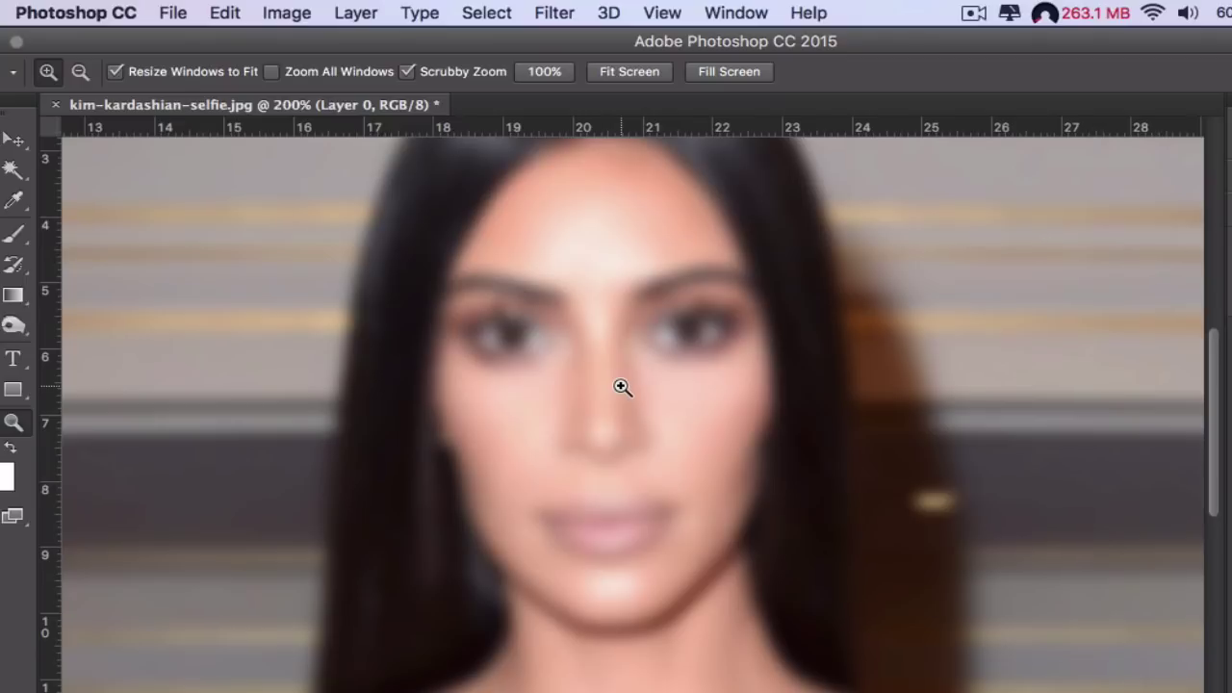
Apply a Custom filter with 5 in the centre, -1 on four sides, Scale 1
{"action": "left_click", "coordinate": [558, 16]}
{"action": "mouse_move", "coordinate": [650, 494]}
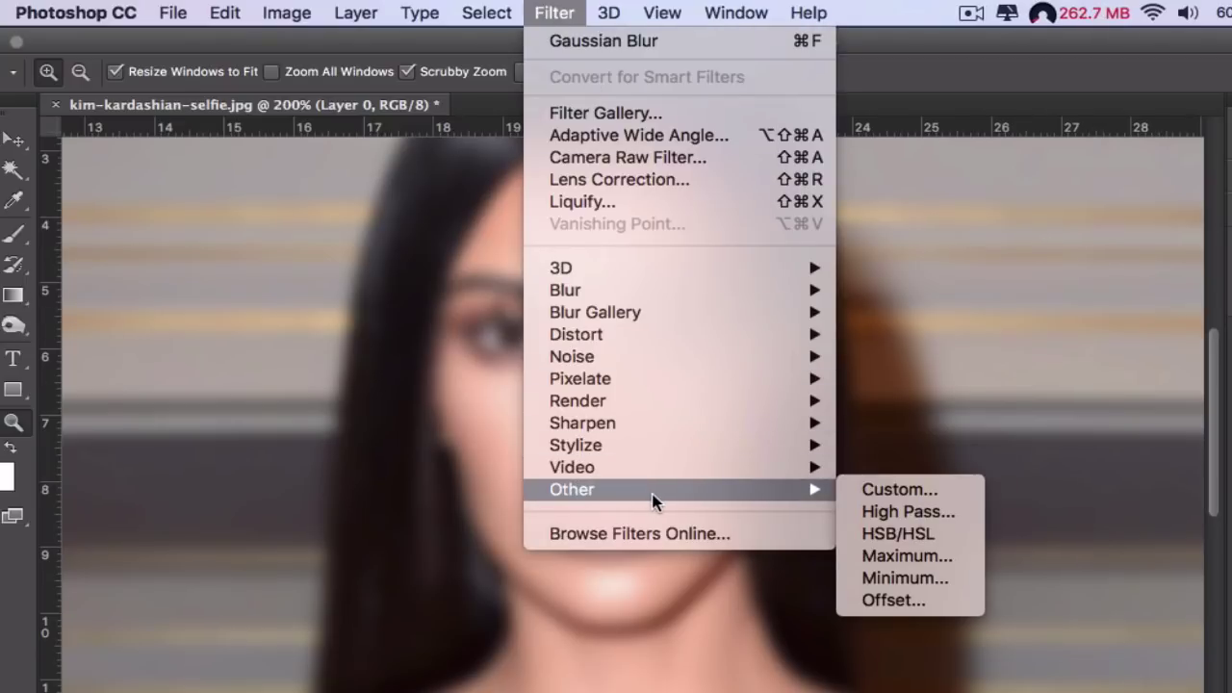
{"action": "left_click", "coordinate": [887, 491]}
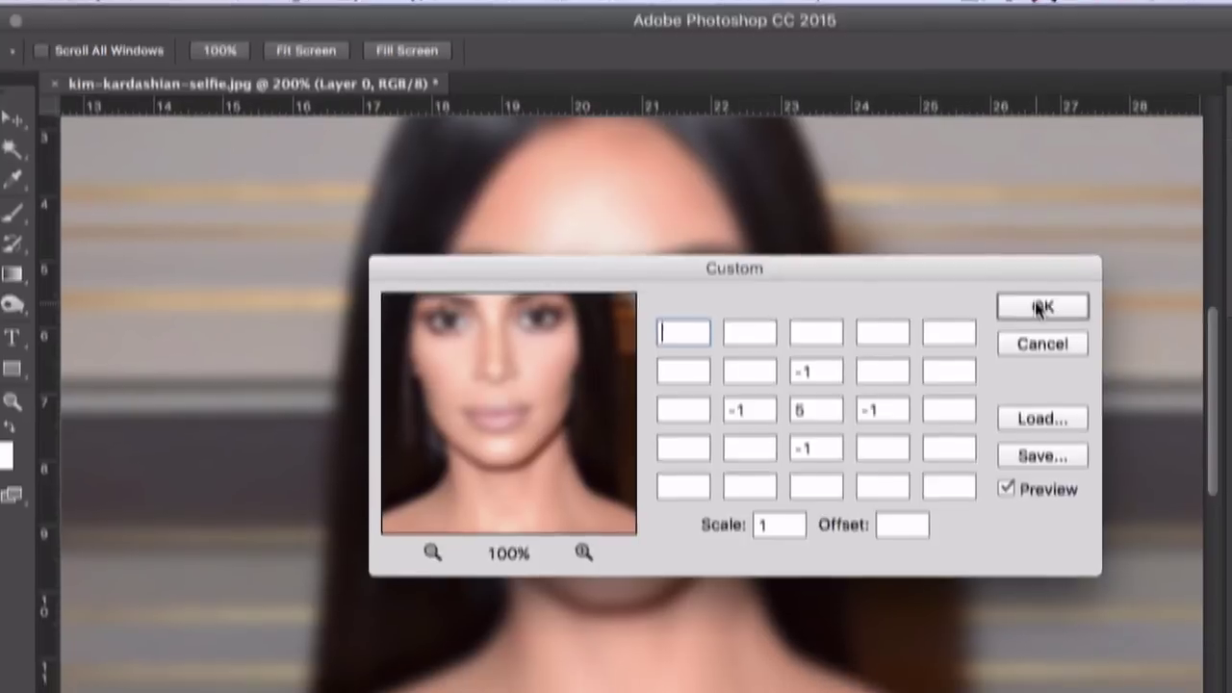
{"action": "left_click", "coordinate": [1039, 327]}
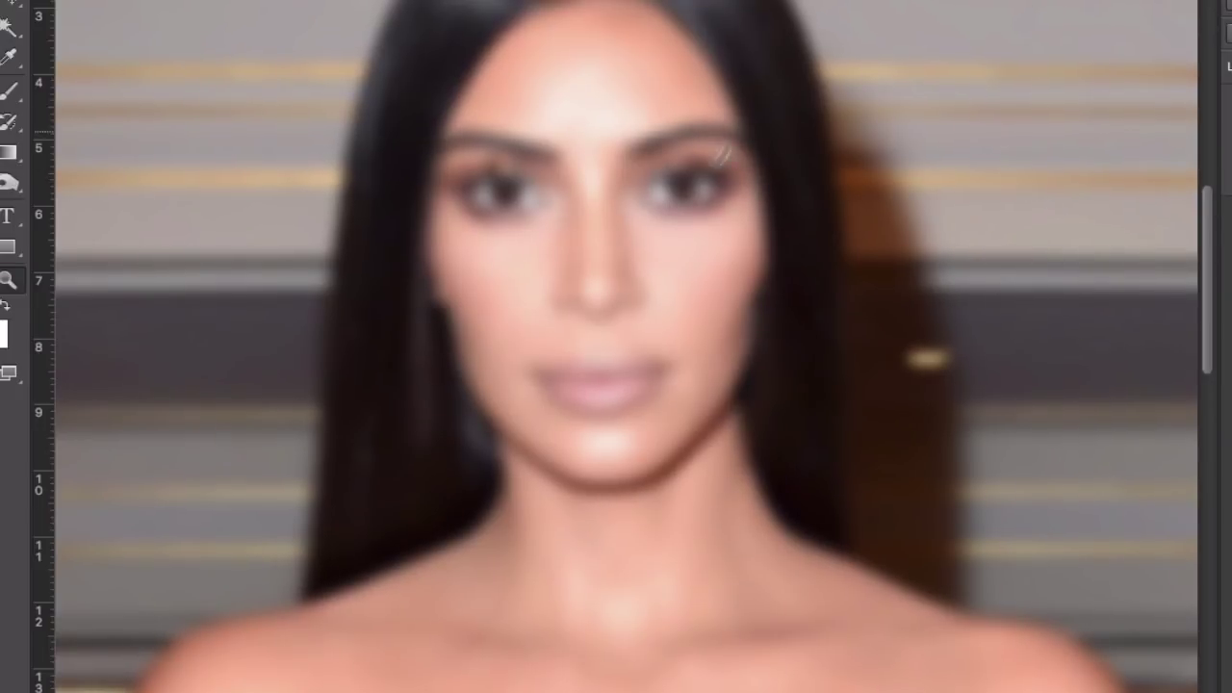
{"action": "left_click", "coordinate": [679, 273], "text": "alt"}
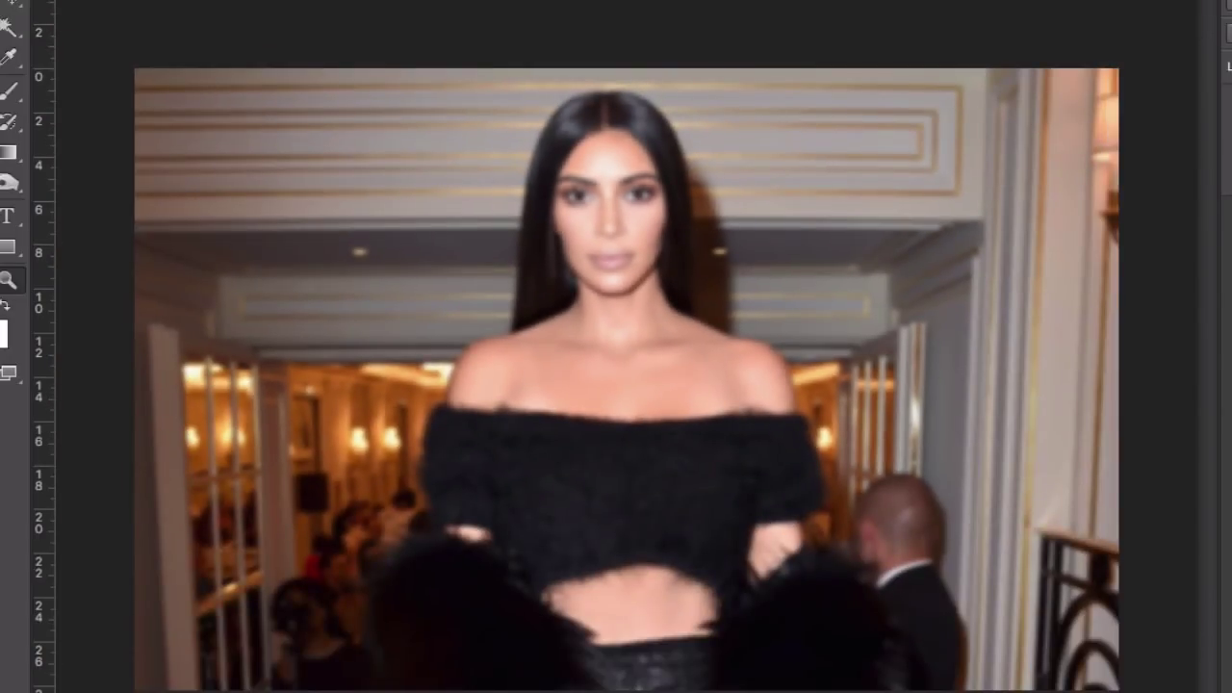
{"action": "left_click", "coordinate": [475, 13]}
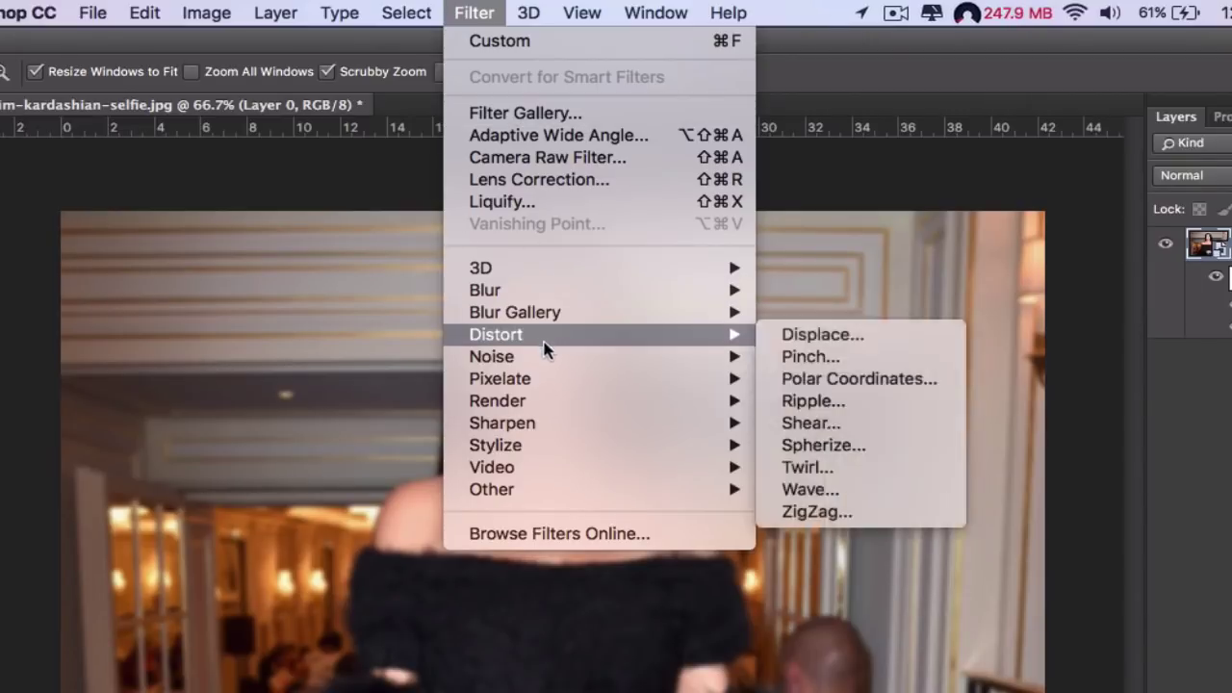
Add Noise at 2.5%, Gaussian distribution, Monochromatic, as a smart filter
{"action": "mouse_move", "coordinate": [546, 358]}
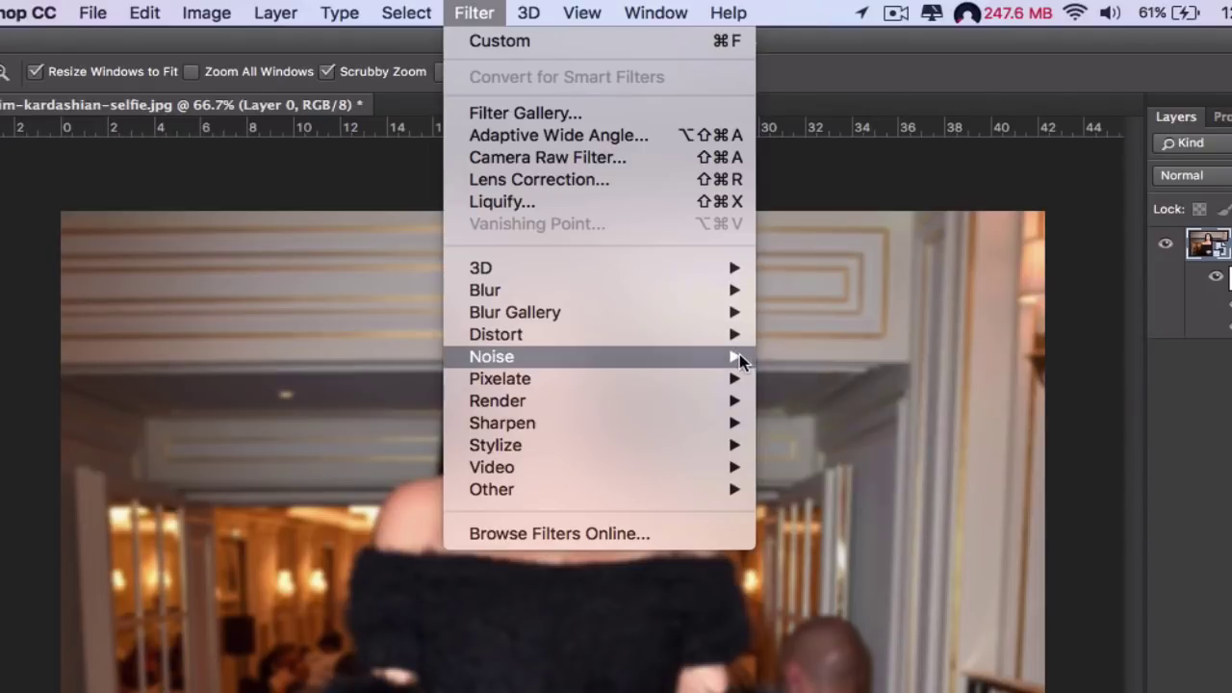
{"action": "left_click", "coordinate": [794, 364]}
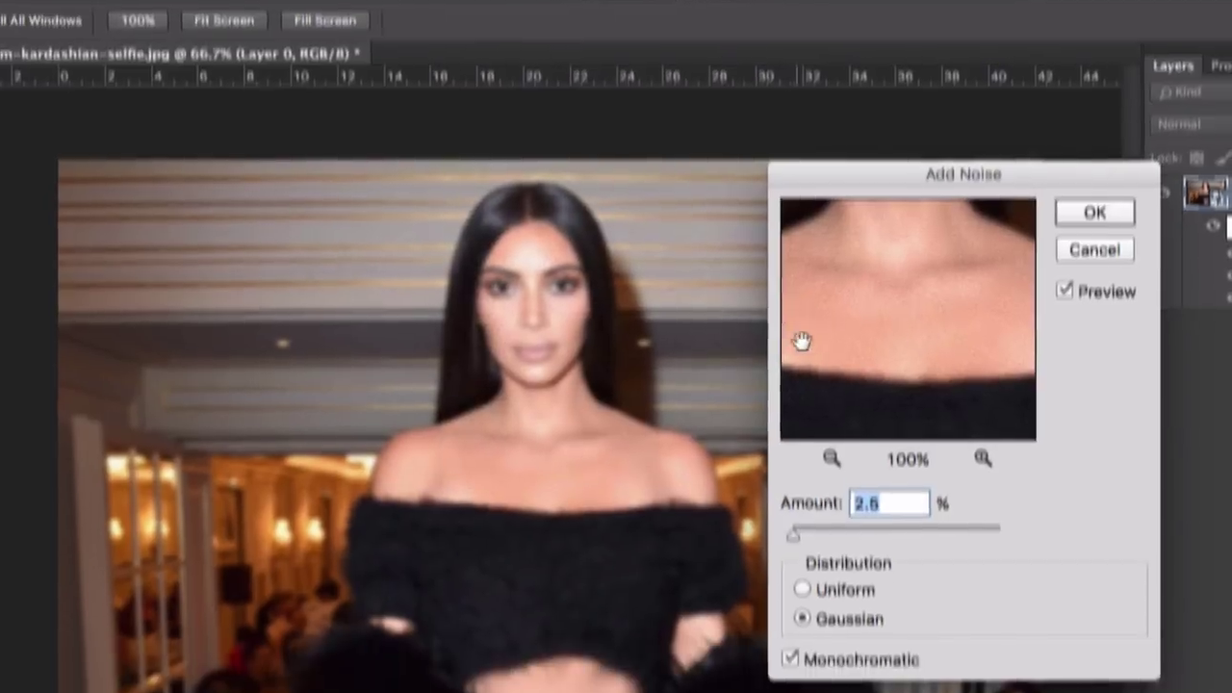
{"action": "type", "text": "3"}
{"action": "key", "text": "Tab"}
{"action": "type", "text": "2.5"}
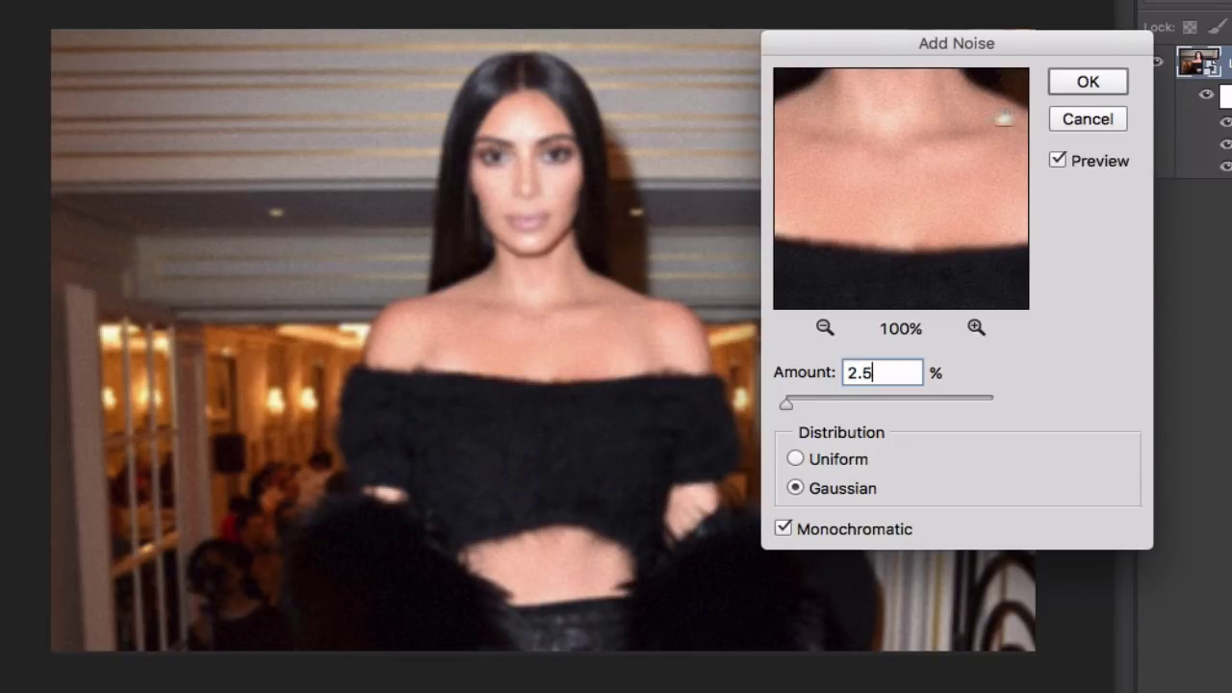
{"action": "left_click", "coordinate": [1095, 84]}
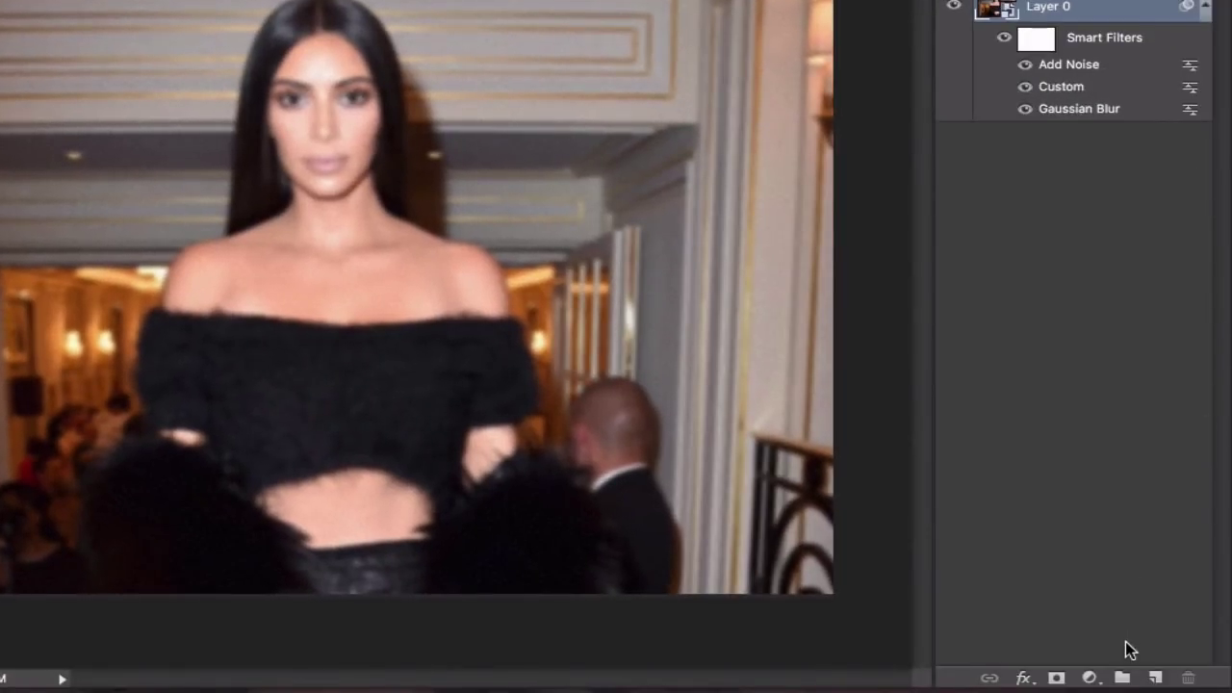
Add a Selective Color adjustment layer and set Reds Black to +100, lowering Yellow
{"action": "left_click", "coordinate": [1090, 678]}
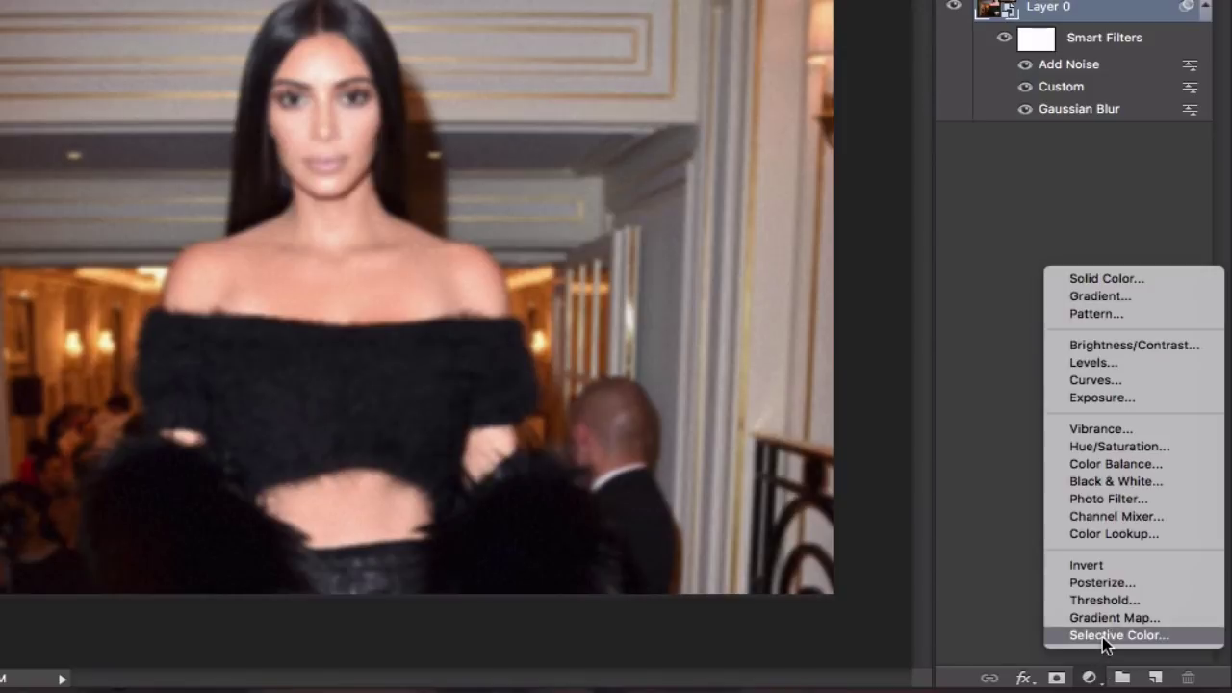
{"action": "left_click", "coordinate": [1150, 636]}
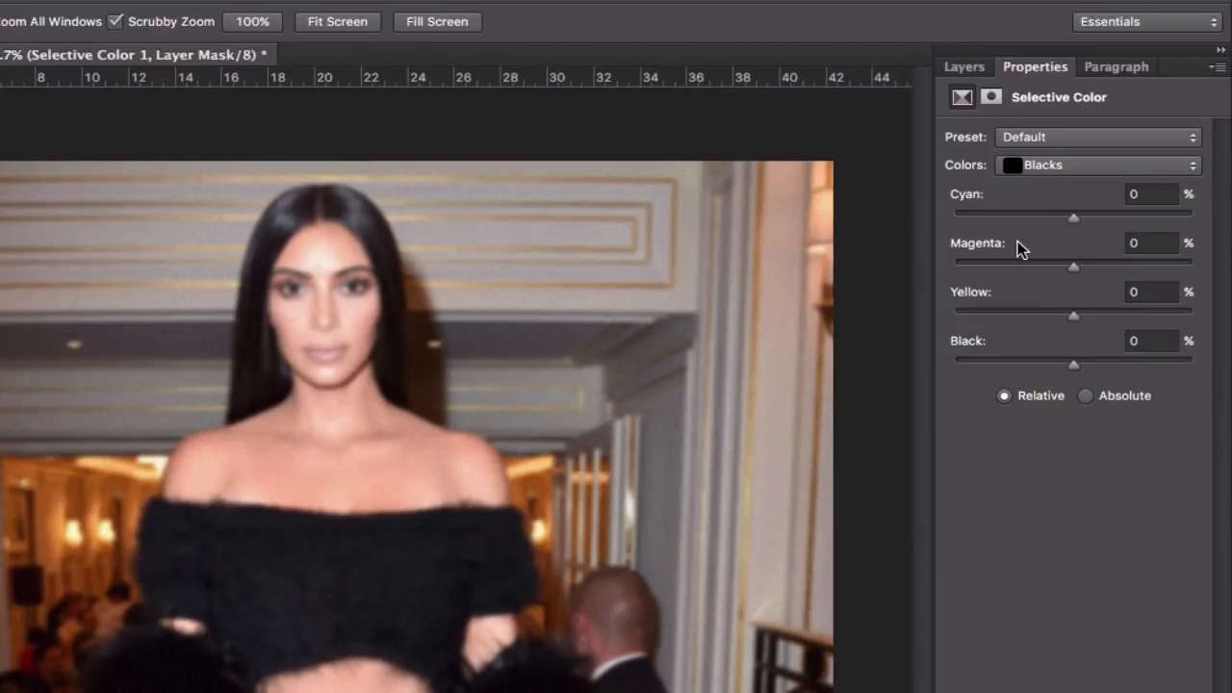
{"action": "left_click", "coordinate": [1100, 169]}
{"action": "left_click", "coordinate": [1100, 25]}
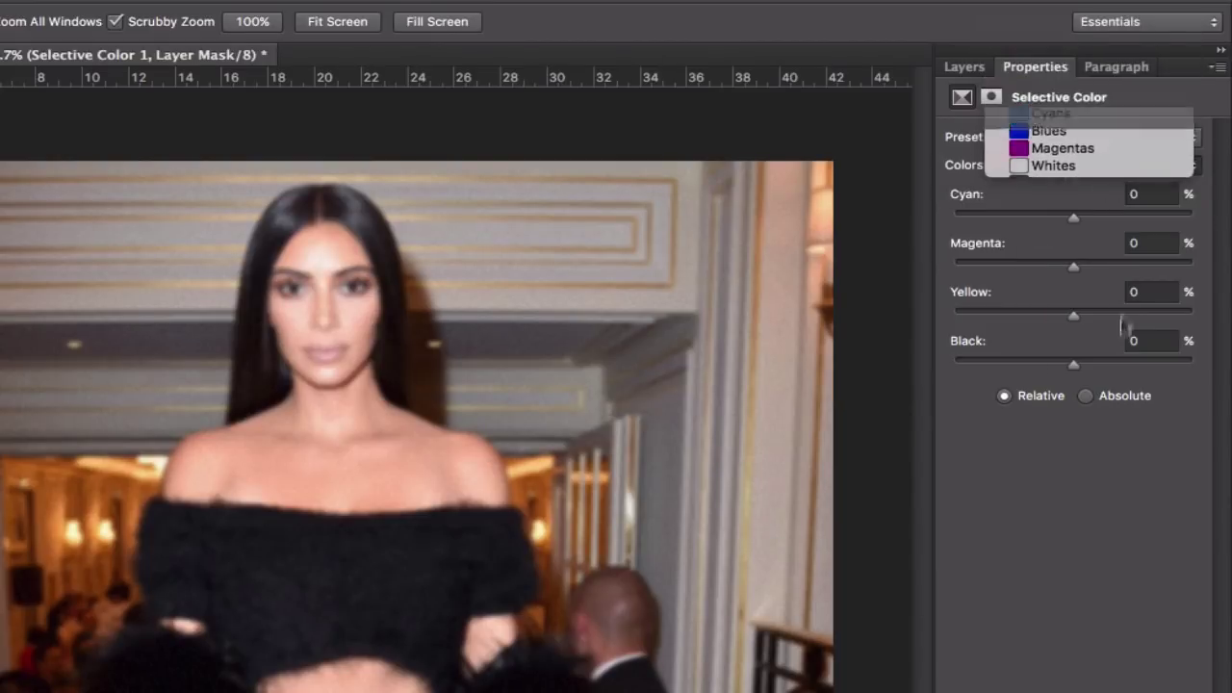
{"action": "left_click_drag", "start_coordinate": [1074, 365], "coordinate": [1215, 375]}
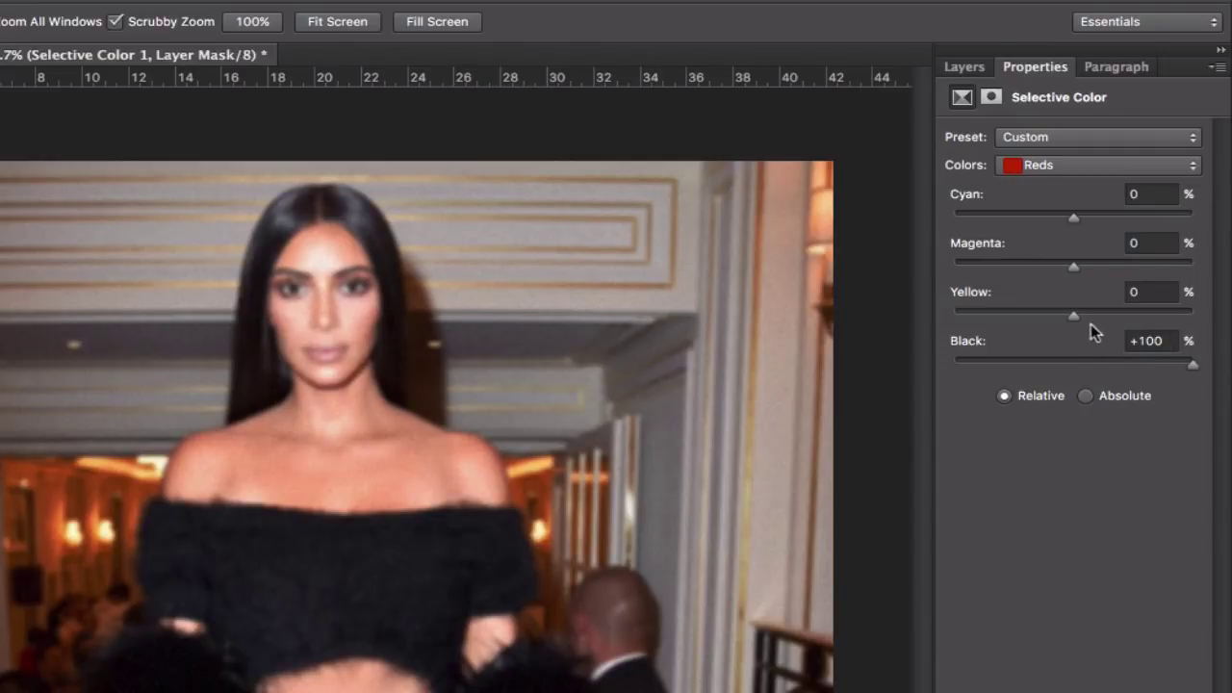
{"action": "left_click_drag", "start_coordinate": [1070, 312], "coordinate": [1049, 313]}
Set the Yellows range to Black +100 and Yellow -20
{"action": "left_click", "coordinate": [1068, 168]}
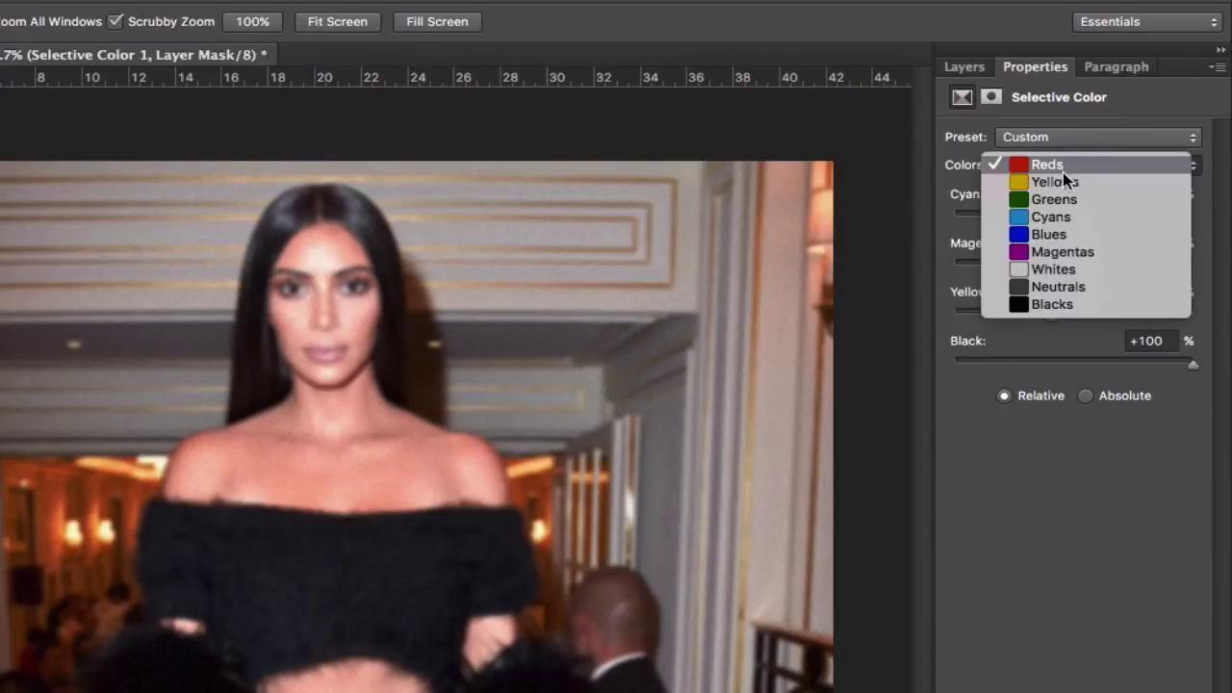
{"action": "left_click", "coordinate": [1062, 177]}
{"action": "left_click_drag", "start_coordinate": [1074, 361], "coordinate": [1196, 362]}
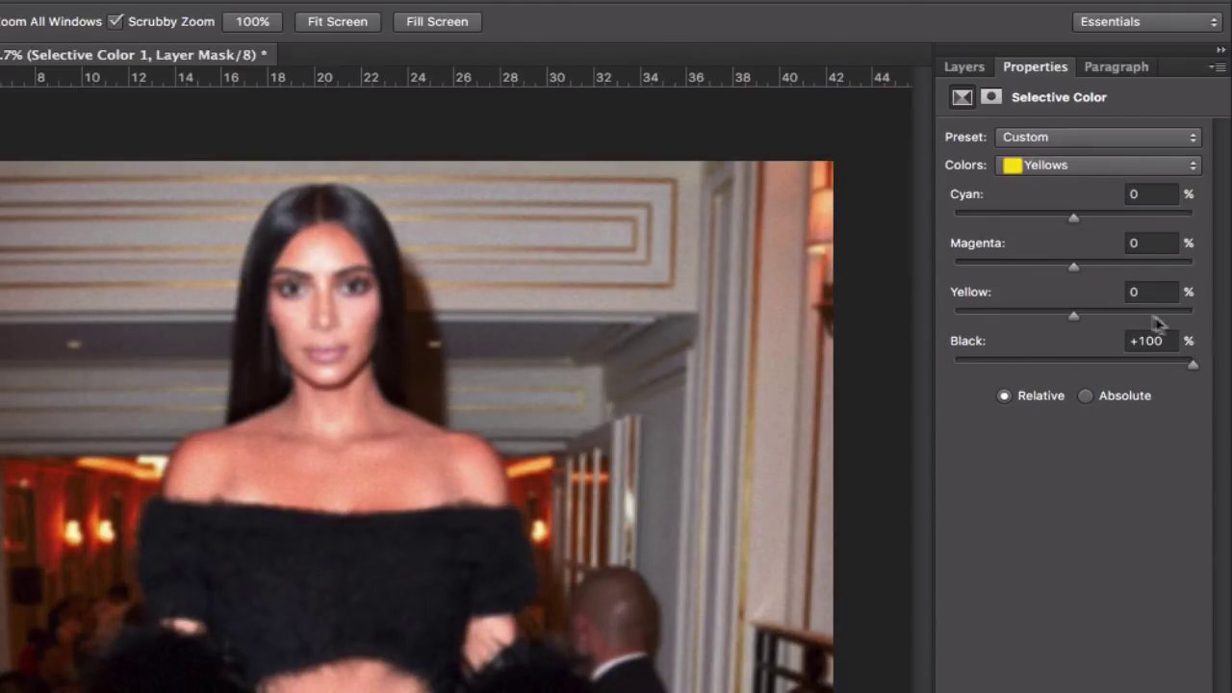
{"action": "left_click_drag", "start_coordinate": [1072, 316], "coordinate": [1048, 317]}
Set the Neutrals range Yellow to -20 in Selective Color
{"action": "left_click", "coordinate": [1036, 168]}
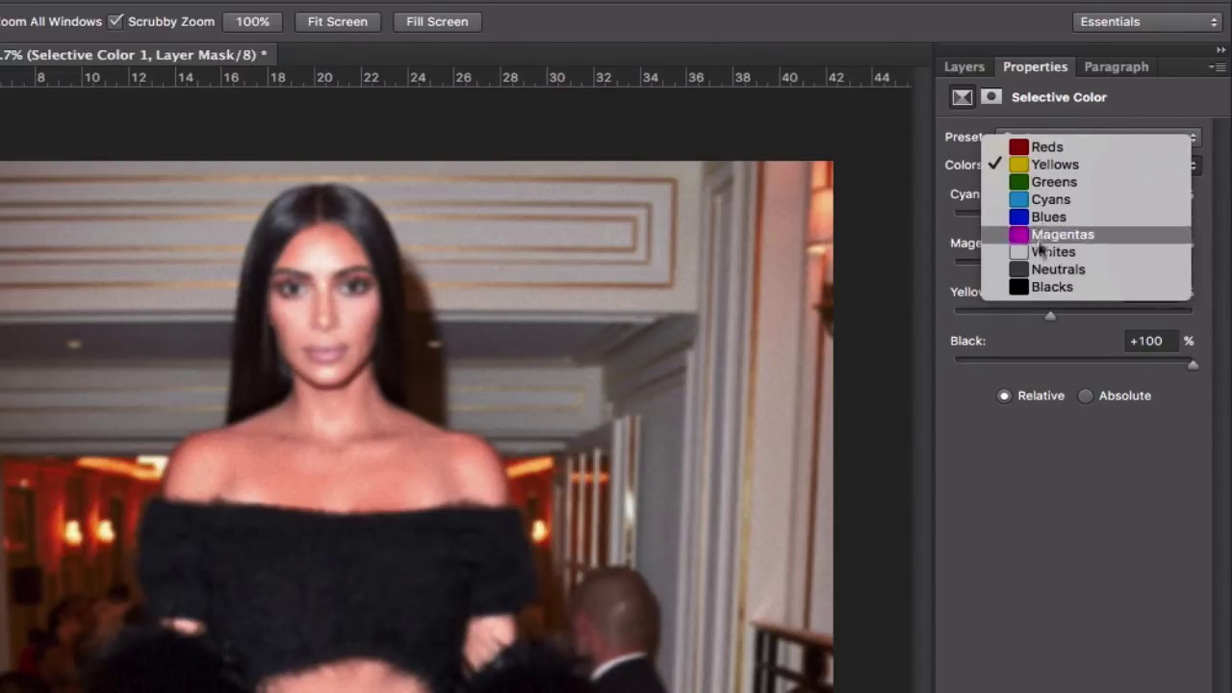
{"action": "left_click", "coordinate": [1032, 276]}
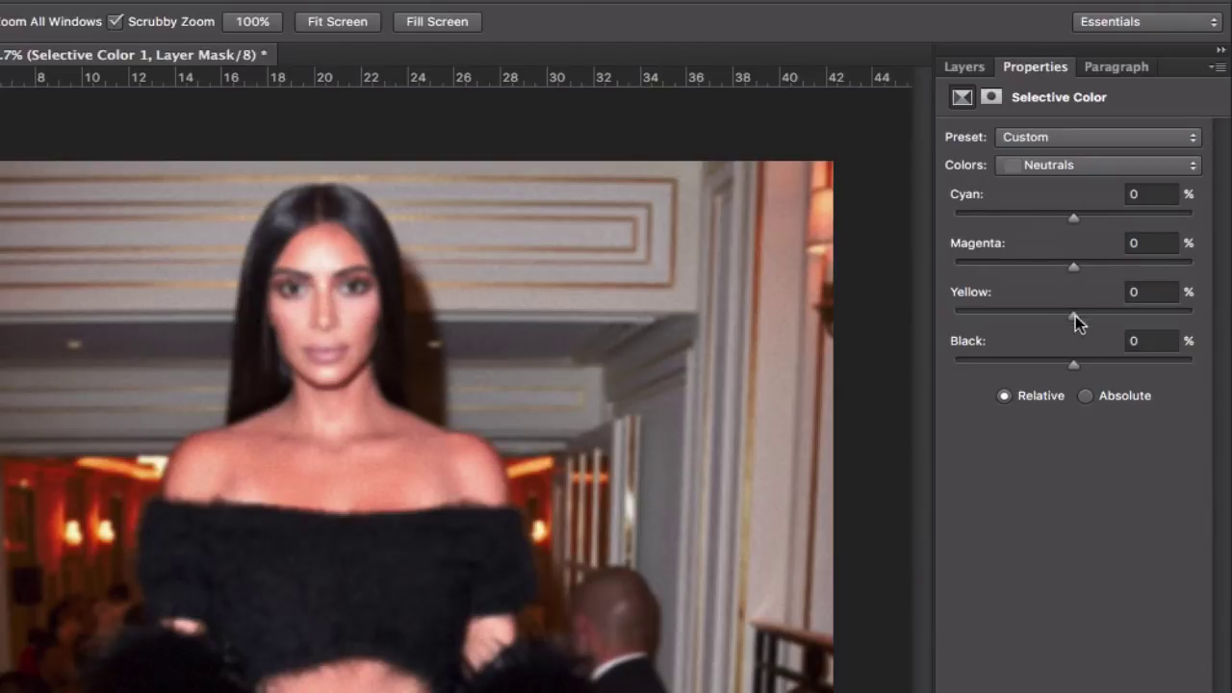
{"action": "left_click_drag", "start_coordinate": [1075, 320], "coordinate": [1051, 321]}
Set the Blacks range to Black +9 and Yellow -23 for a cooler cast
{"action": "left_click", "coordinate": [1063, 165]}
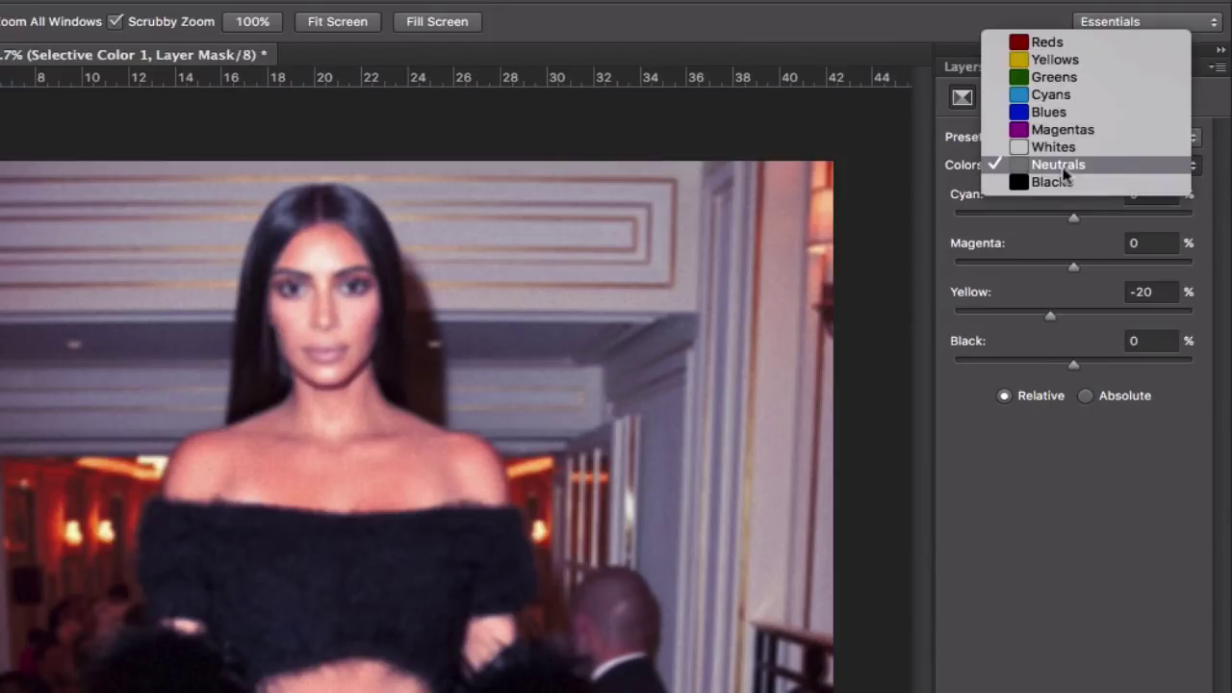
{"action": "left_click", "coordinate": [1062, 182]}
{"action": "left_click_drag", "start_coordinate": [1073, 364], "coordinate": [1088, 372]}
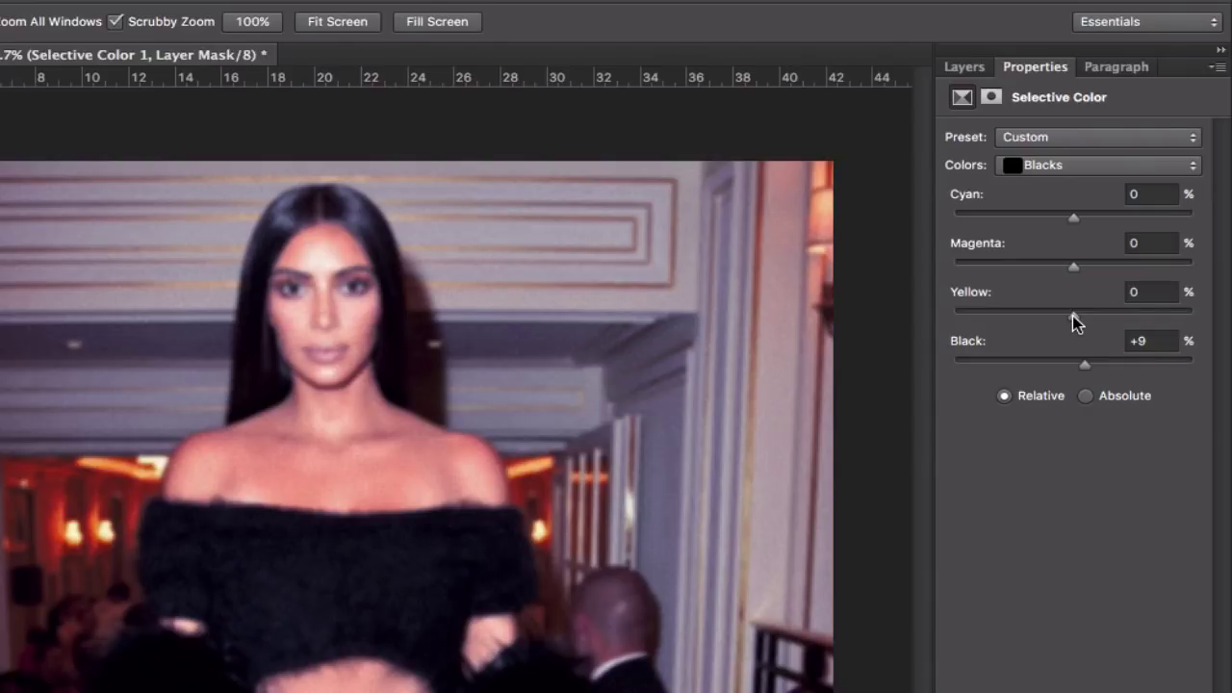
{"action": "left_click_drag", "start_coordinate": [1070, 315], "coordinate": [1049, 317]}
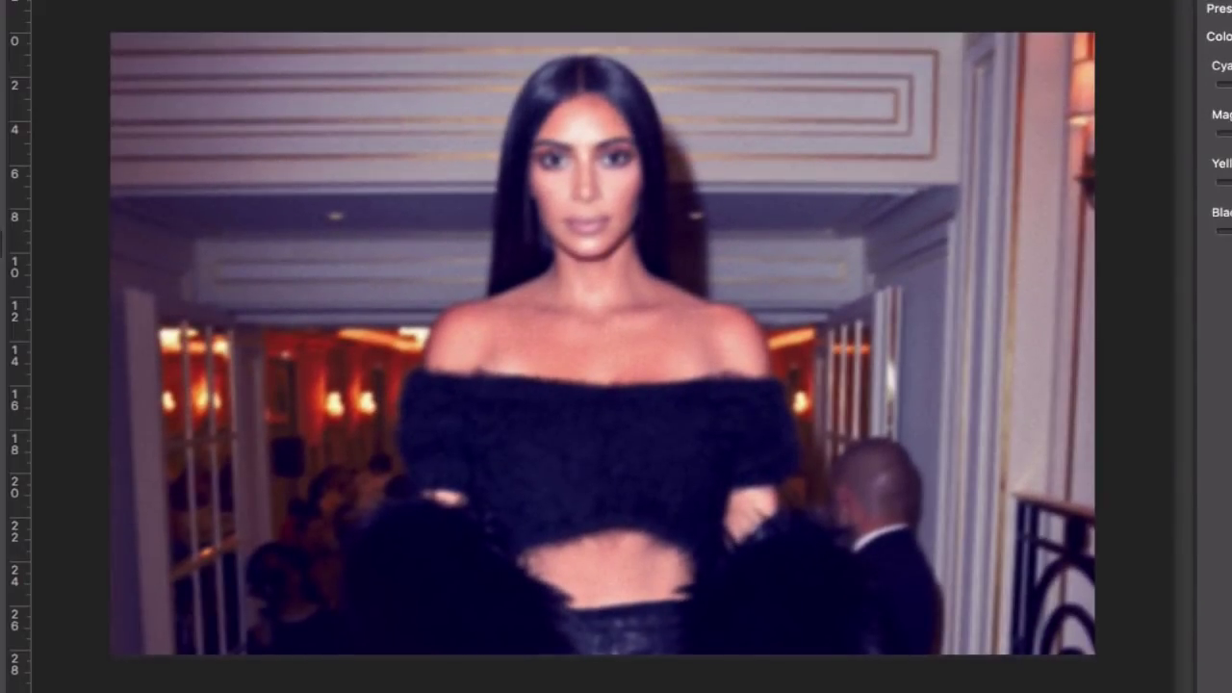